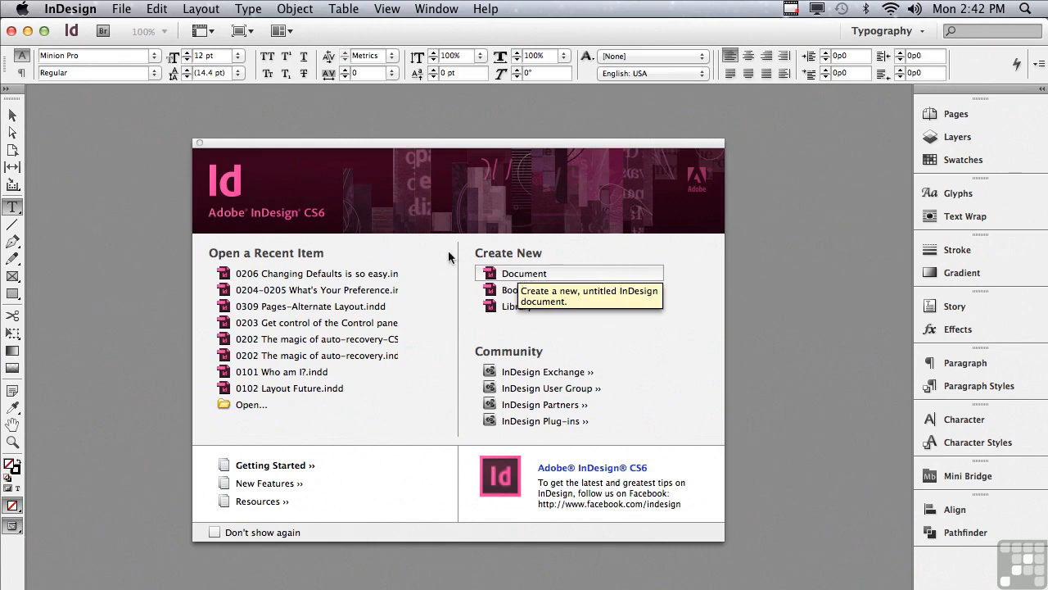
- Start a new document
left_click(121, 9)
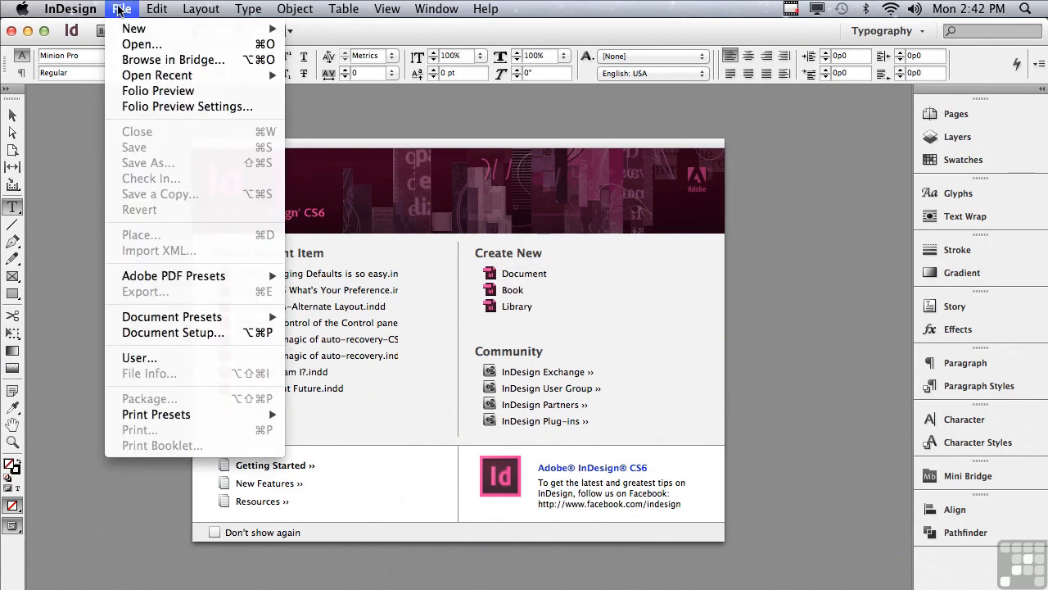
mouse_move(125, 32)
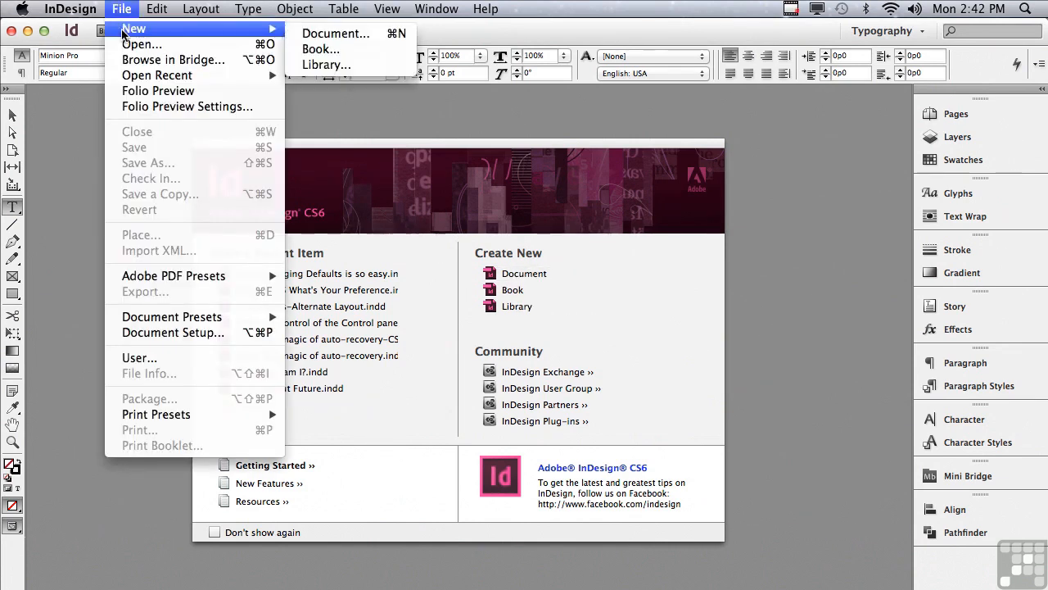
left_click(319, 39)
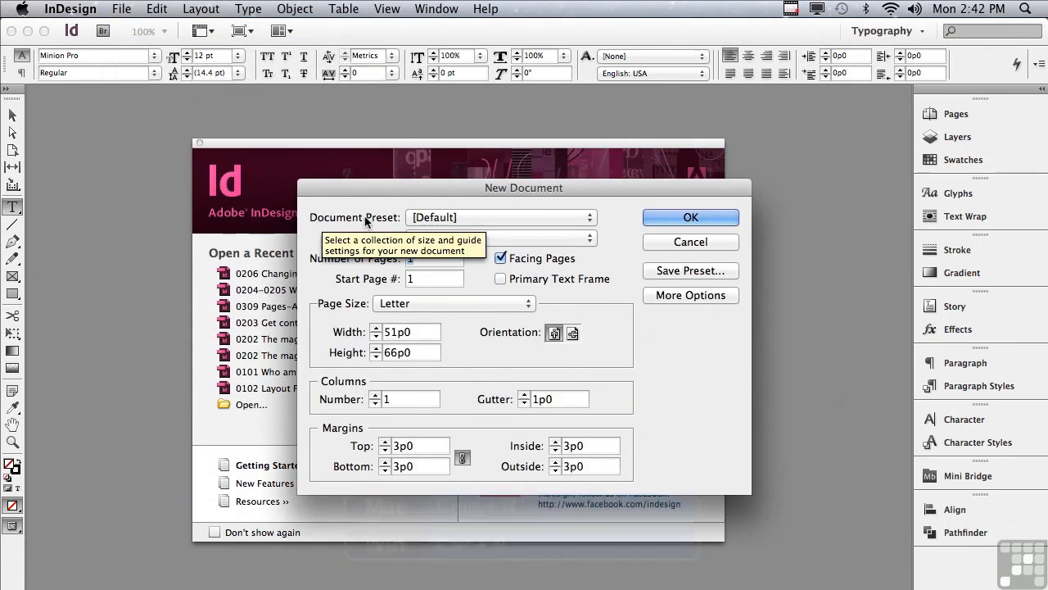
left_click(425, 217)
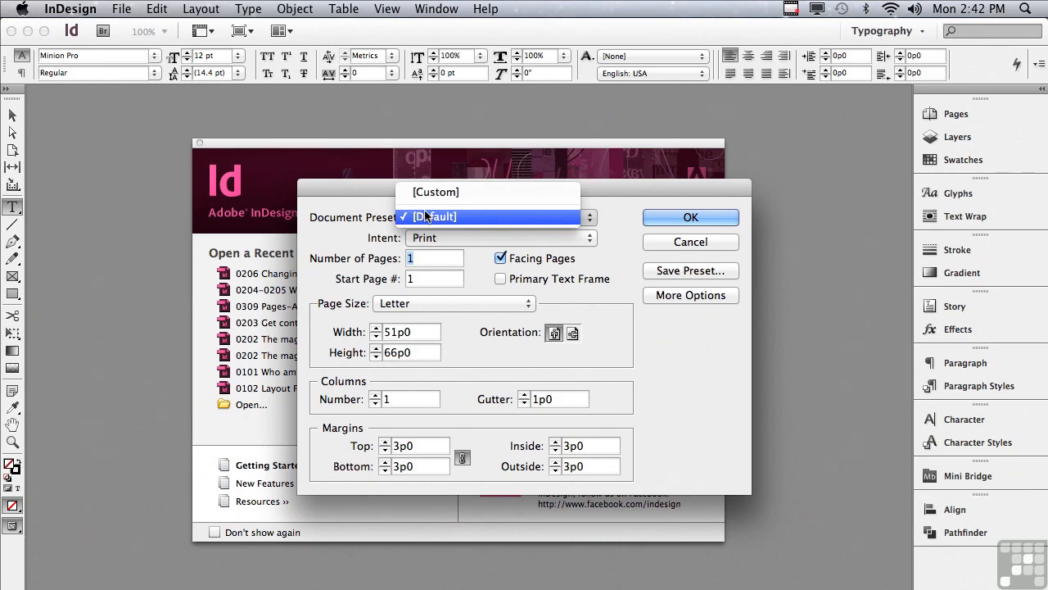
left_click(425, 216)
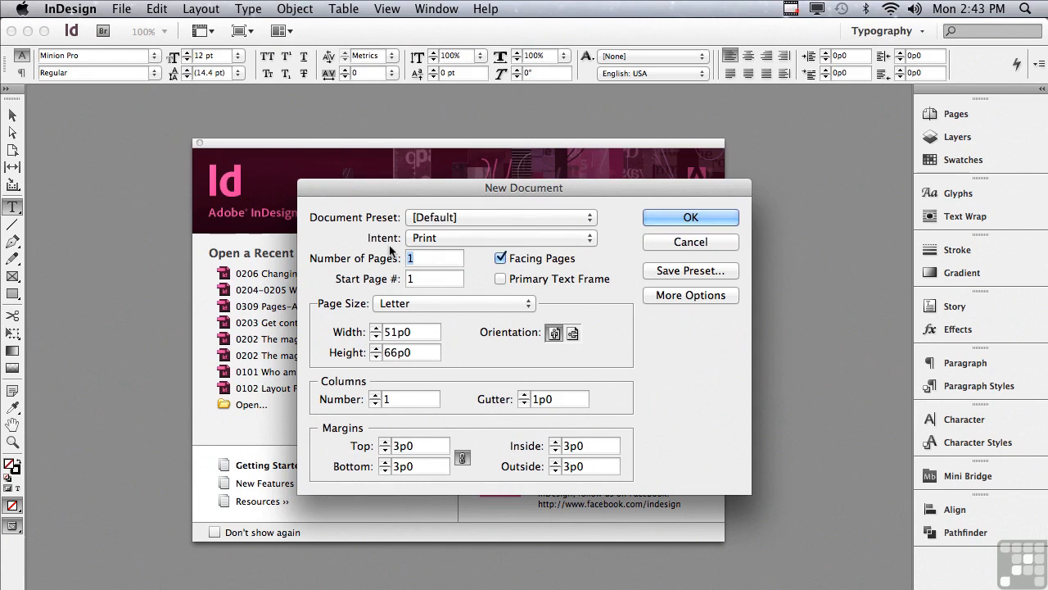
left_click(445, 238)
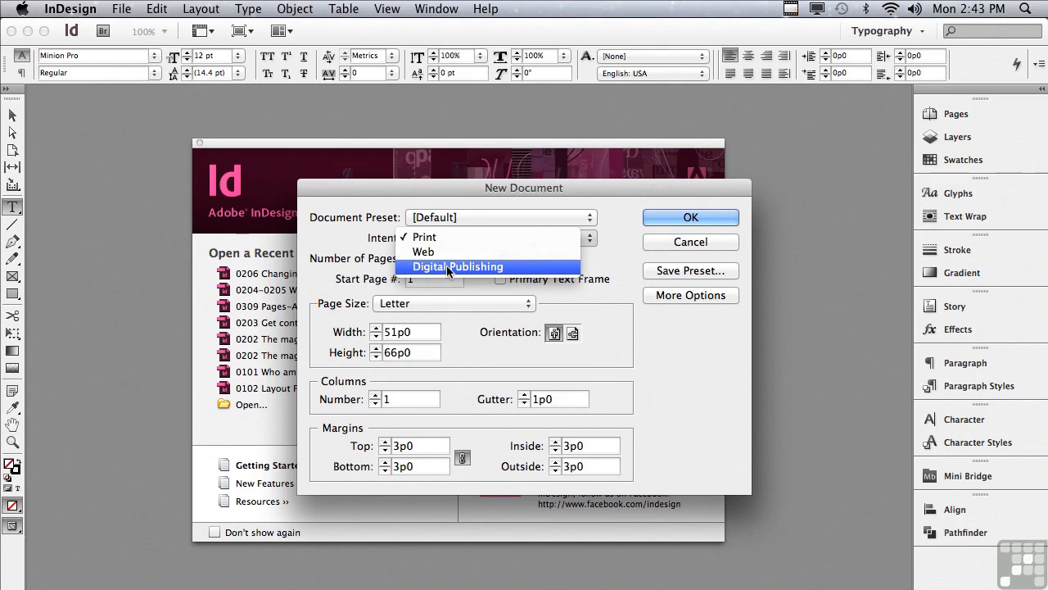
left_click(449, 267)
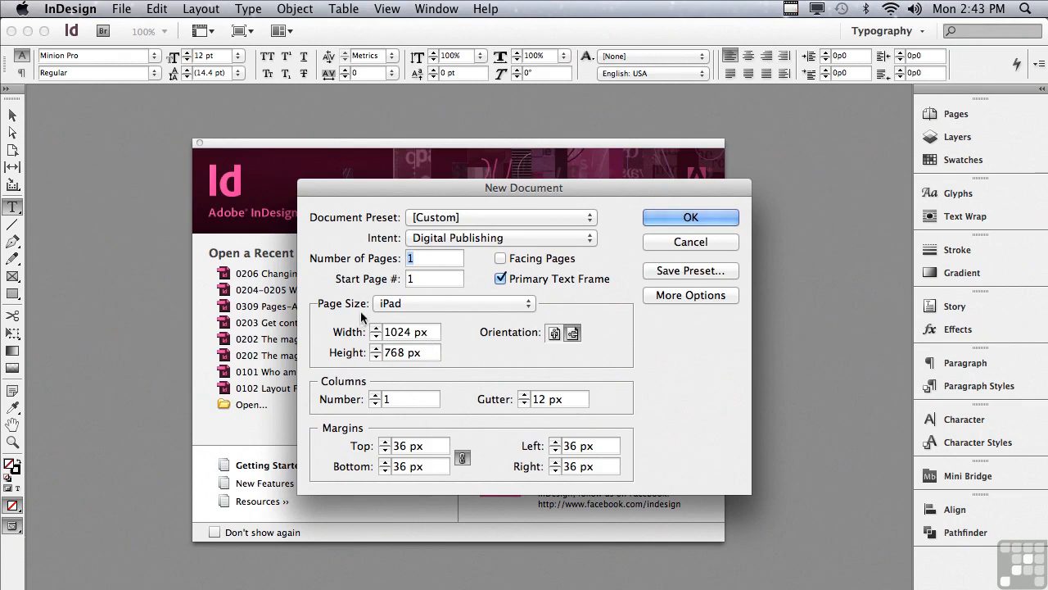
left_click(420, 304)
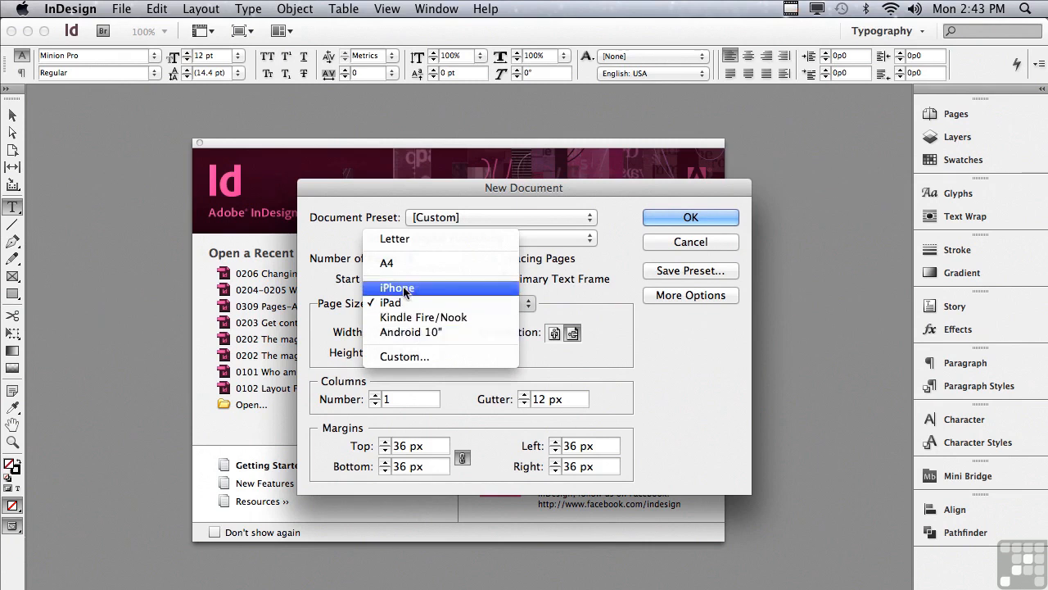
left_click(395, 303)
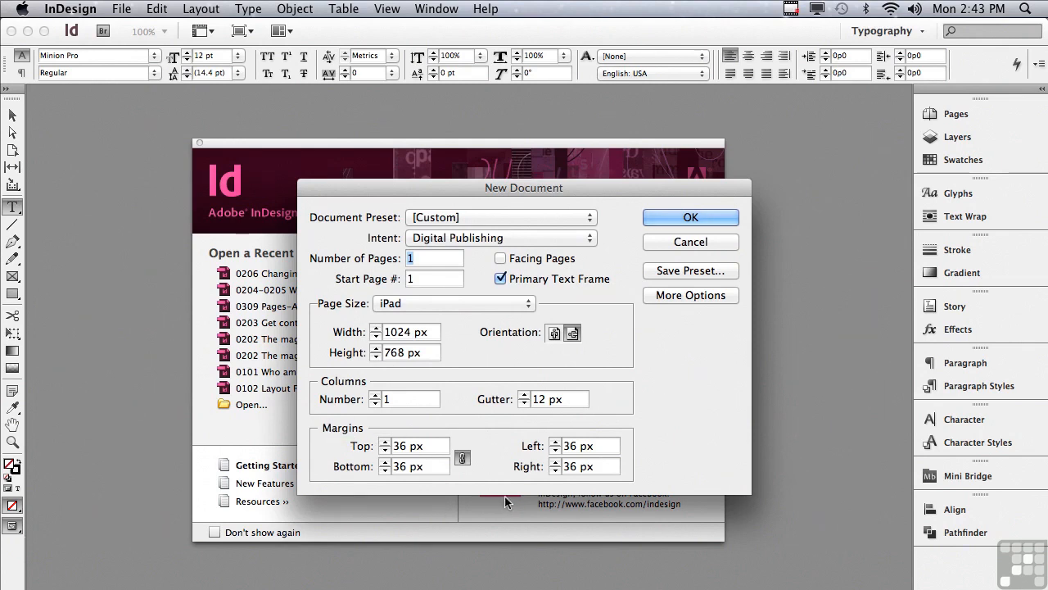
left_click(446, 242)
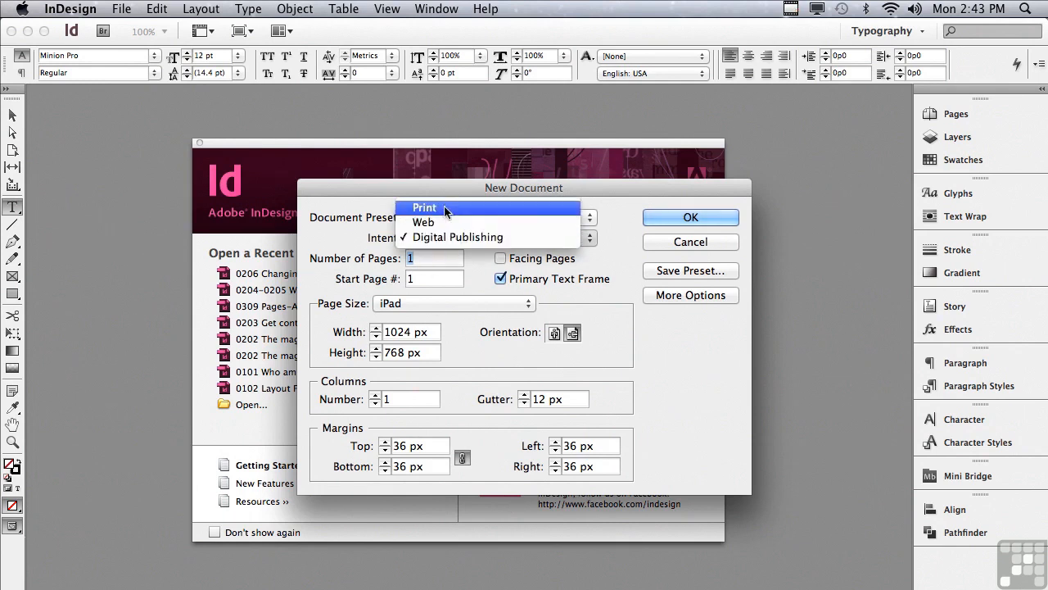
left_click(424, 208)
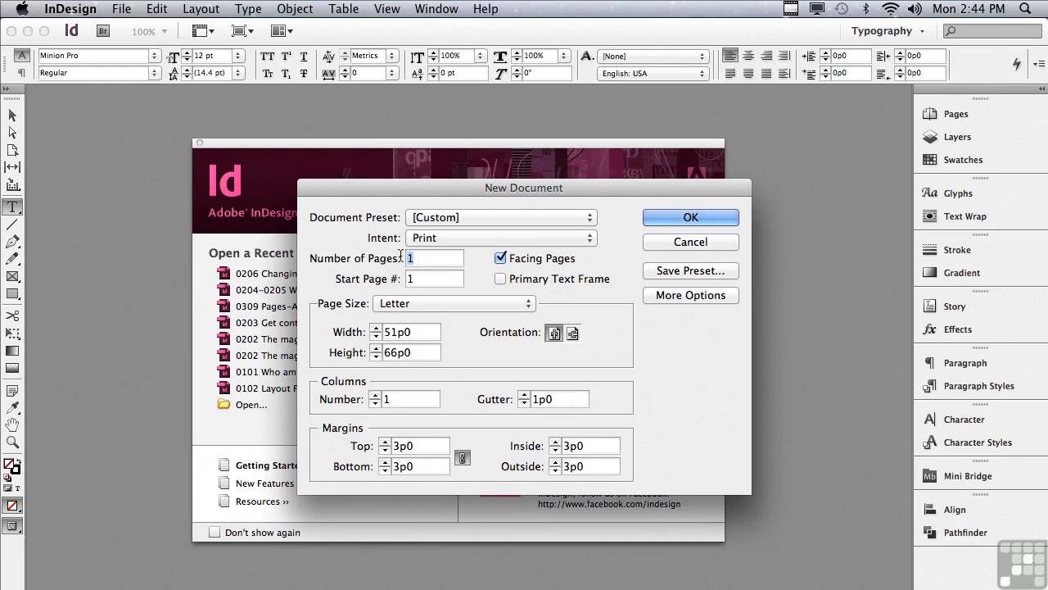
- Set the number of pages to 8 with the start page at 1
type("8")
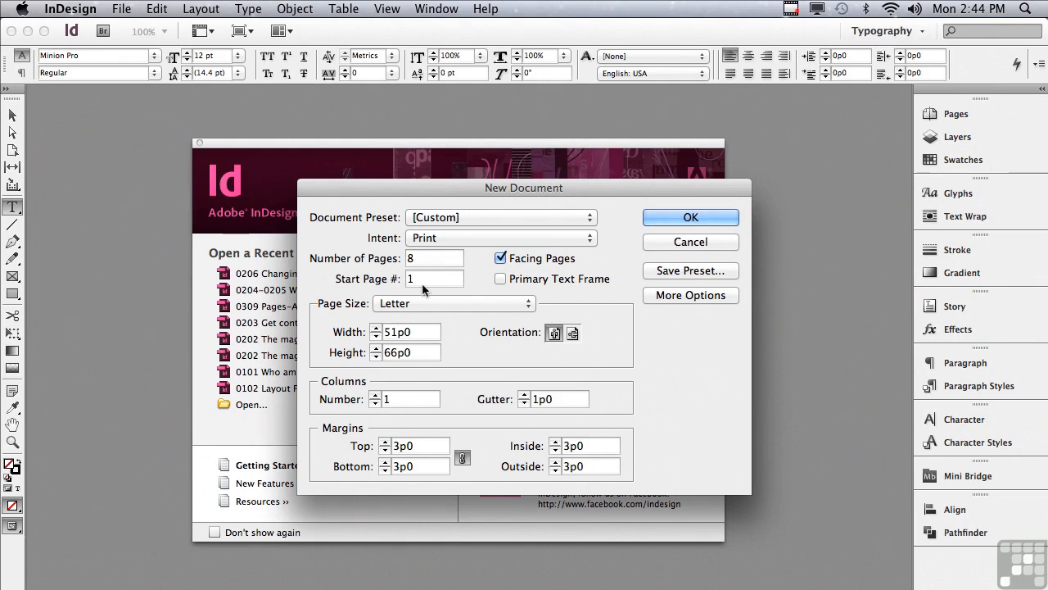
key("Tab")
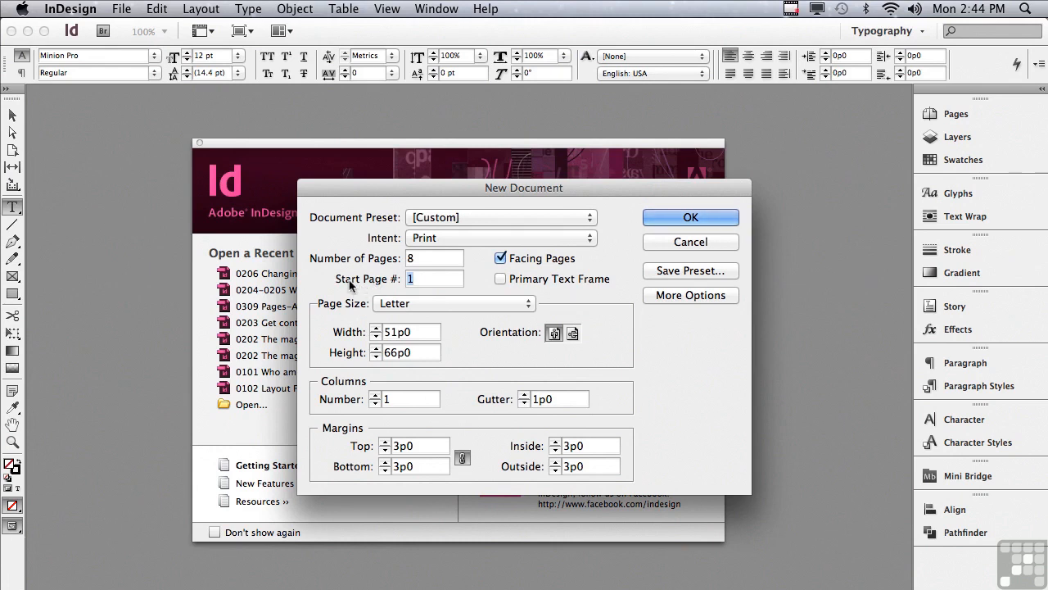
type("5")
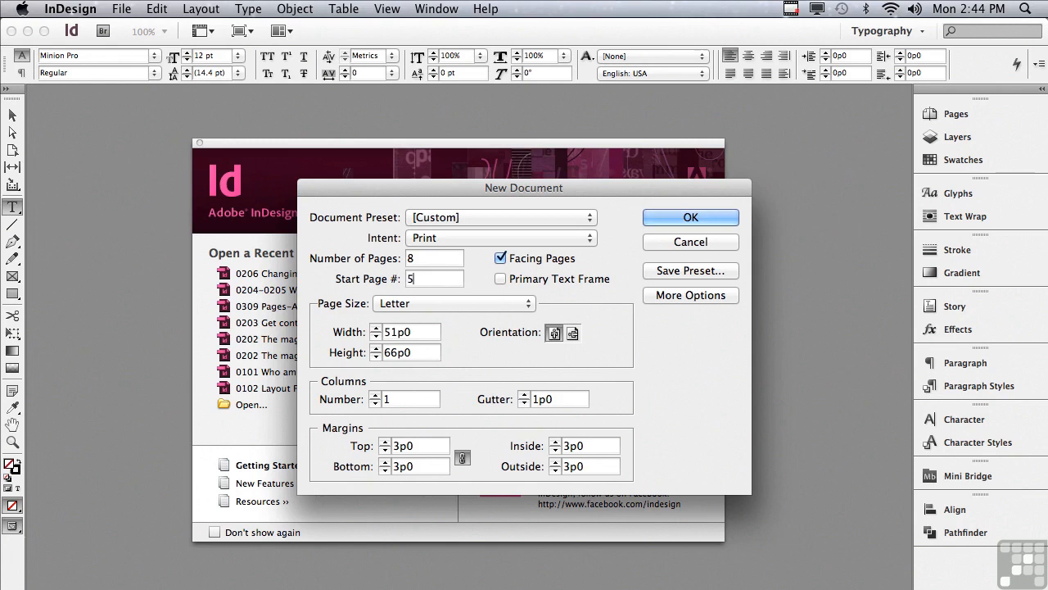
left_click_drag(423, 284, 394, 280)
type("1")
- Keep the Letter page size, switch the orientation to landscape, and set the columns to 2
left_click(409, 305)
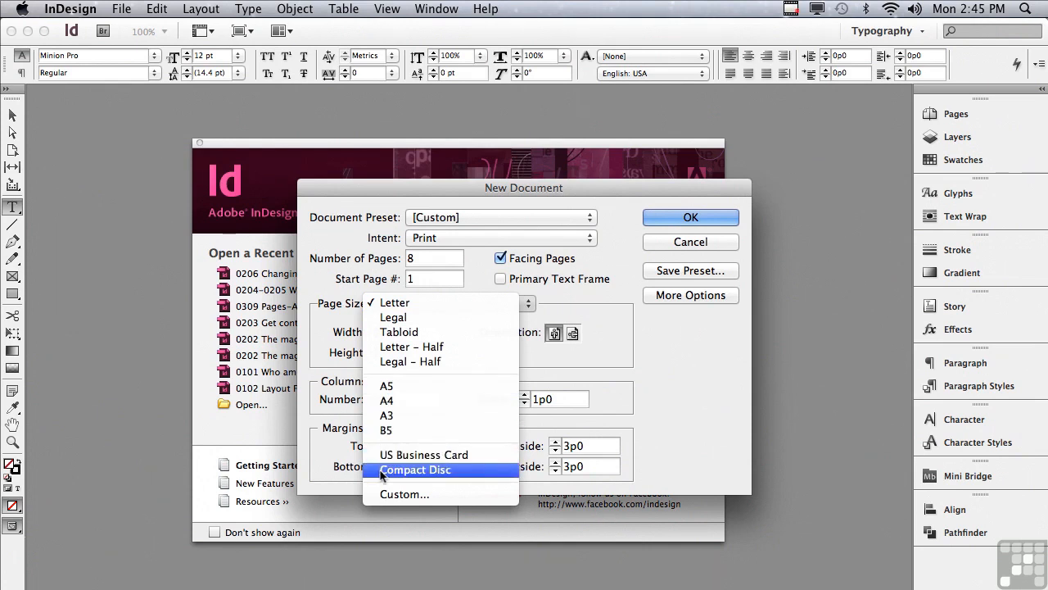
left_click(340, 456)
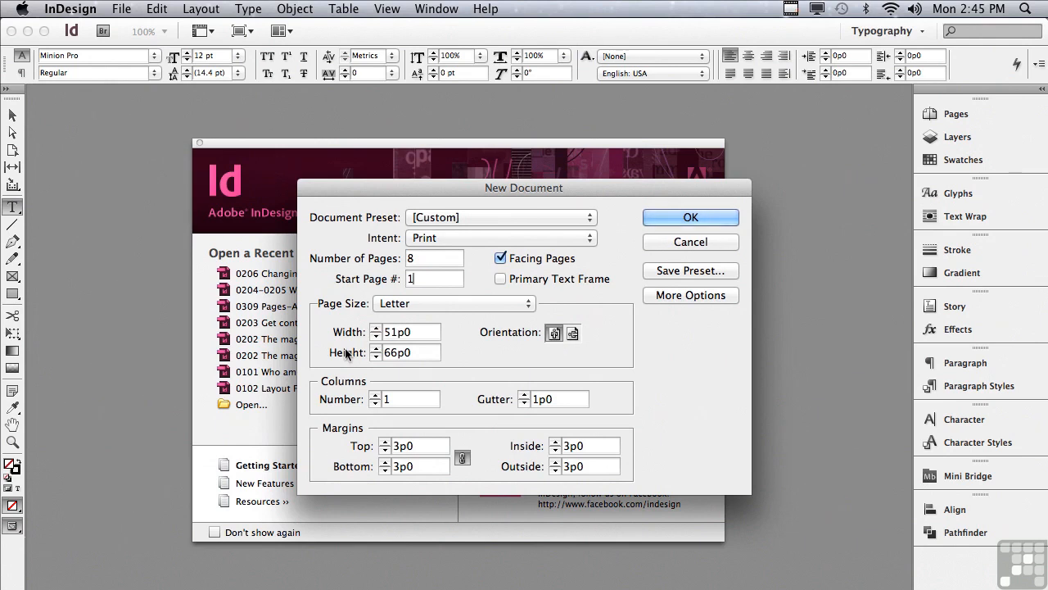
left_click(573, 335)
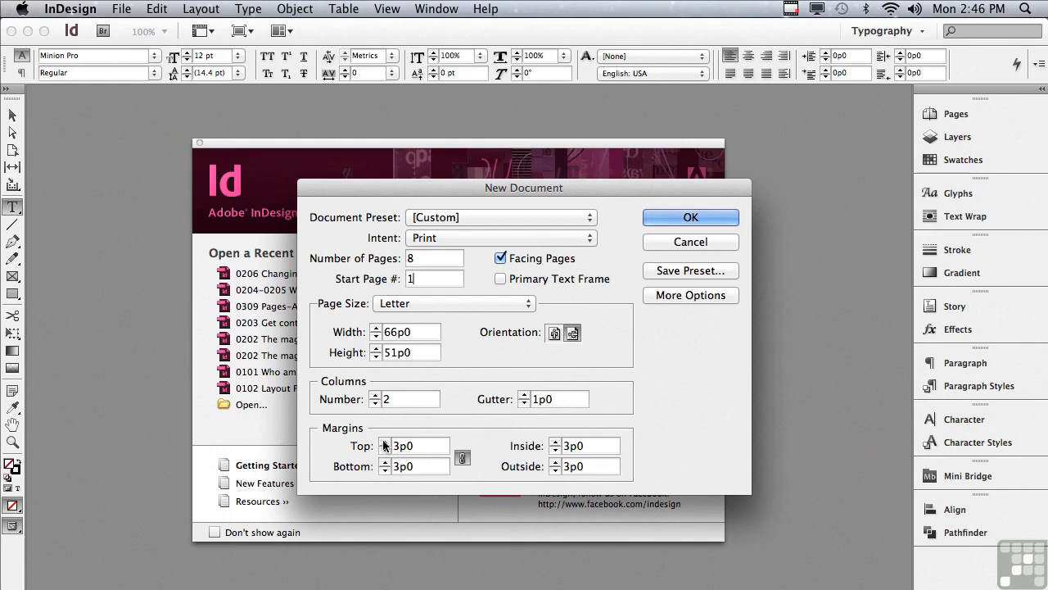
- Expand the dialog to show the Bleed and Slug options
left_click(384, 444)
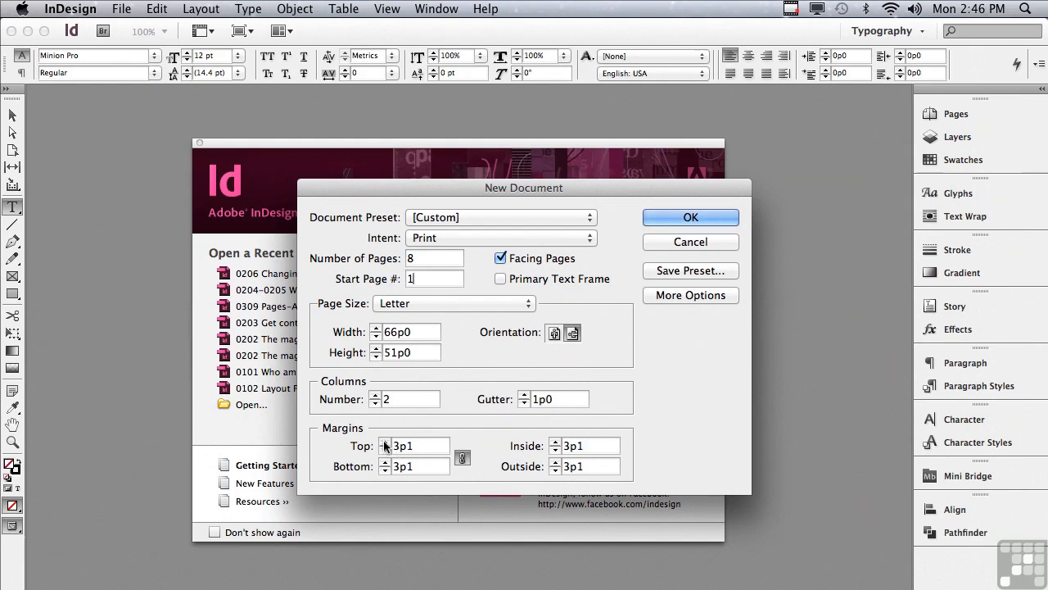
left_click(385, 451)
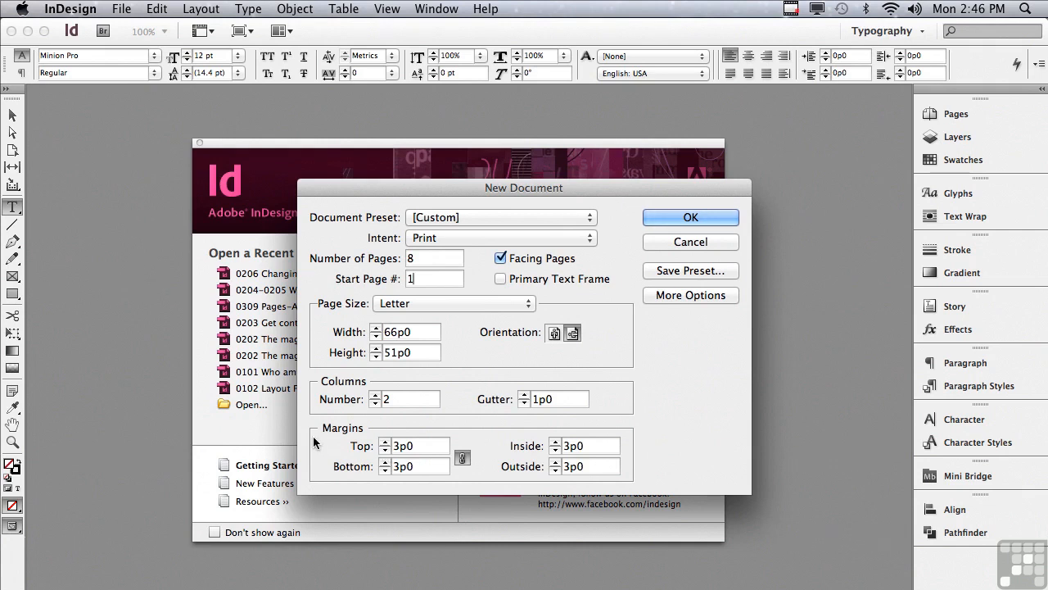
left_click(661, 296)
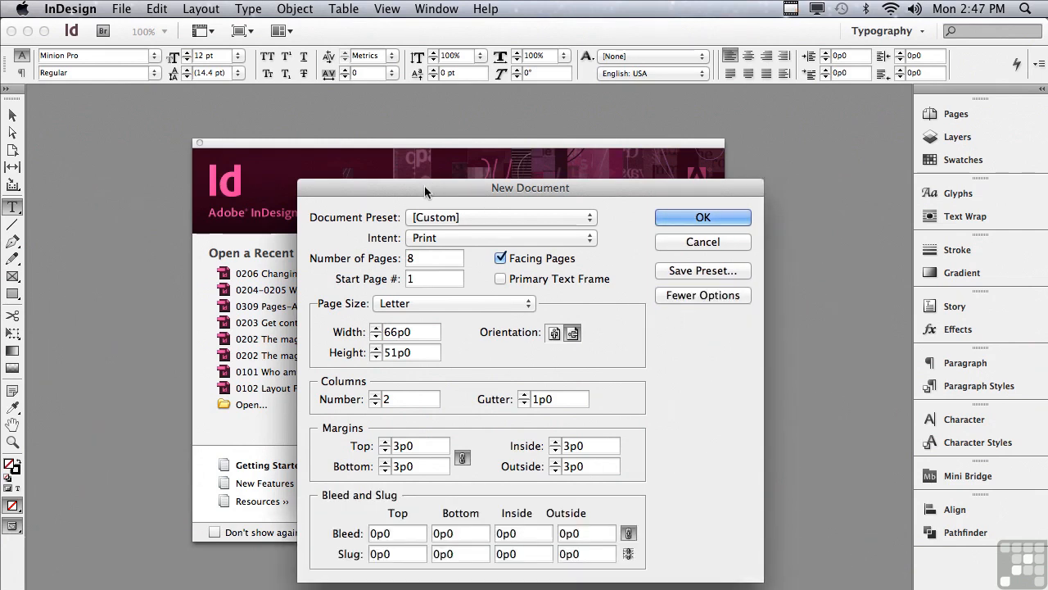
left_click_drag(424, 185, 403, 64)
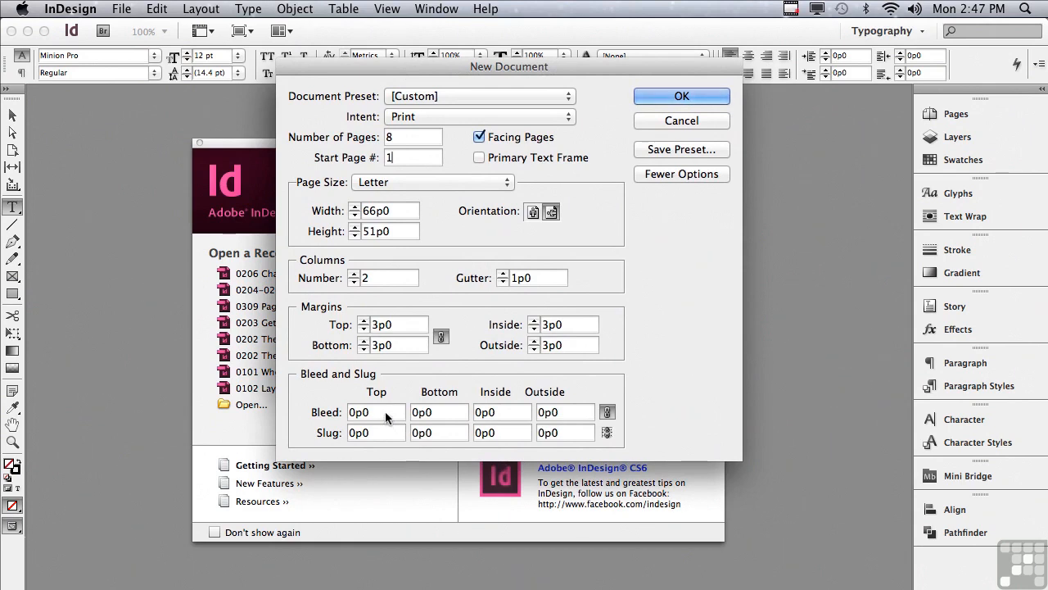
- Set the bleed to .125" on all sides
left_click_drag(360, 412, 321, 412)
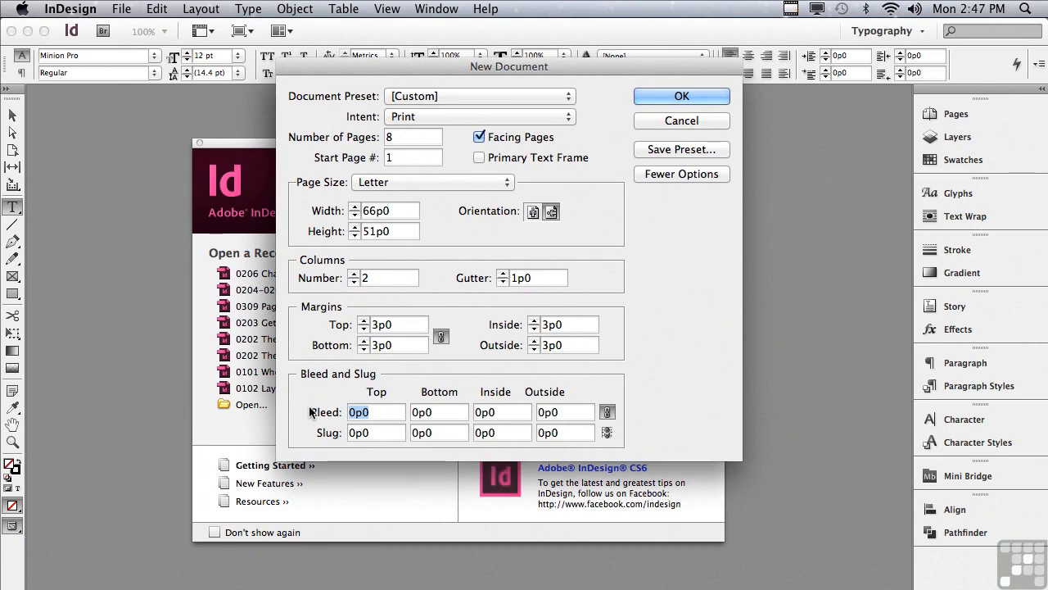
type(".125\"")
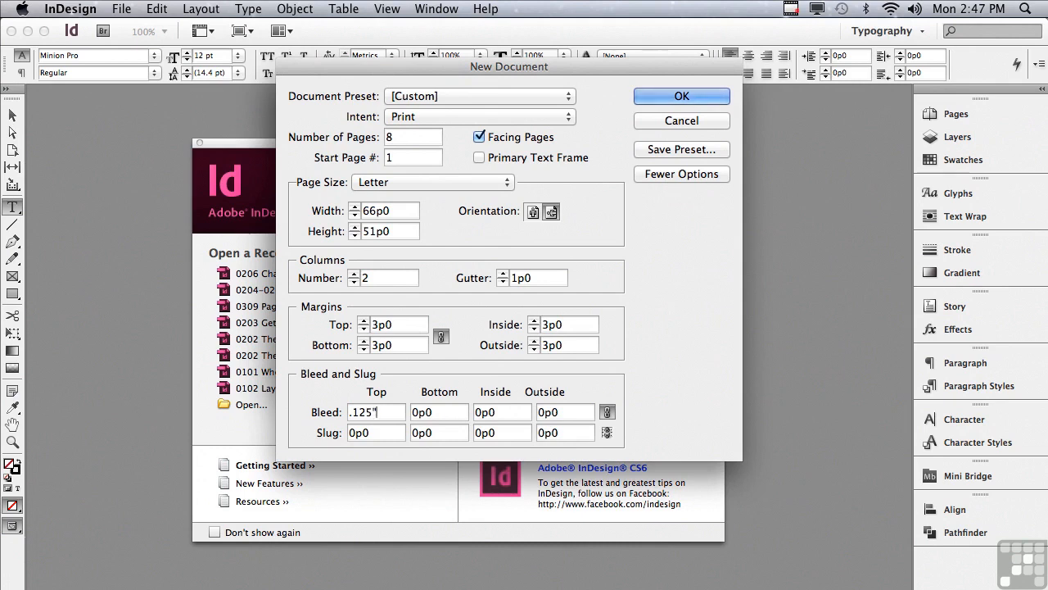
left_click(418, 413)
key("Tab")
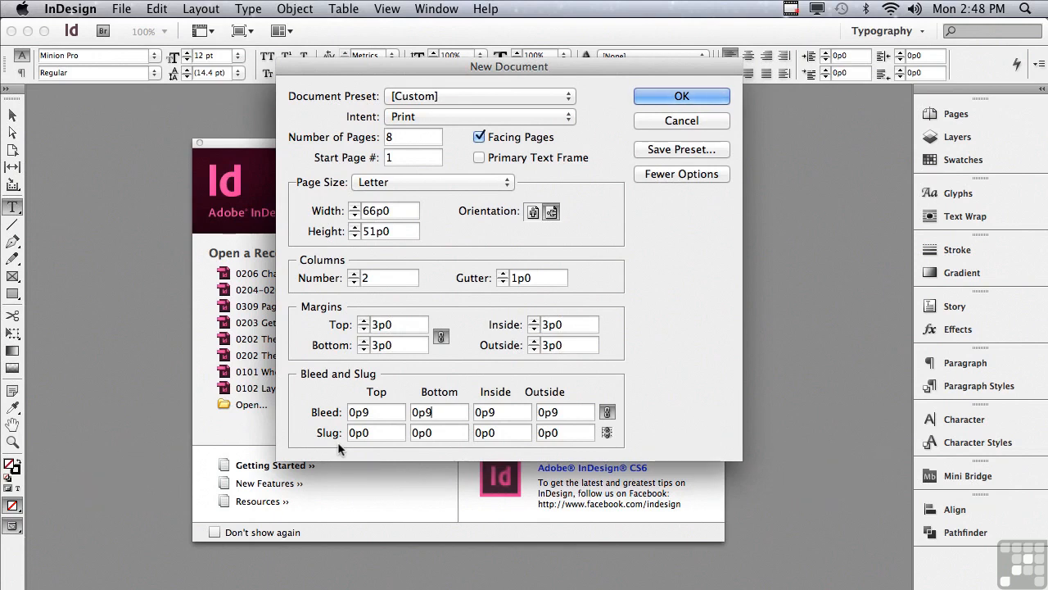
- Set the bottom slug to 1"
left_click_drag(376, 434, 334, 430)
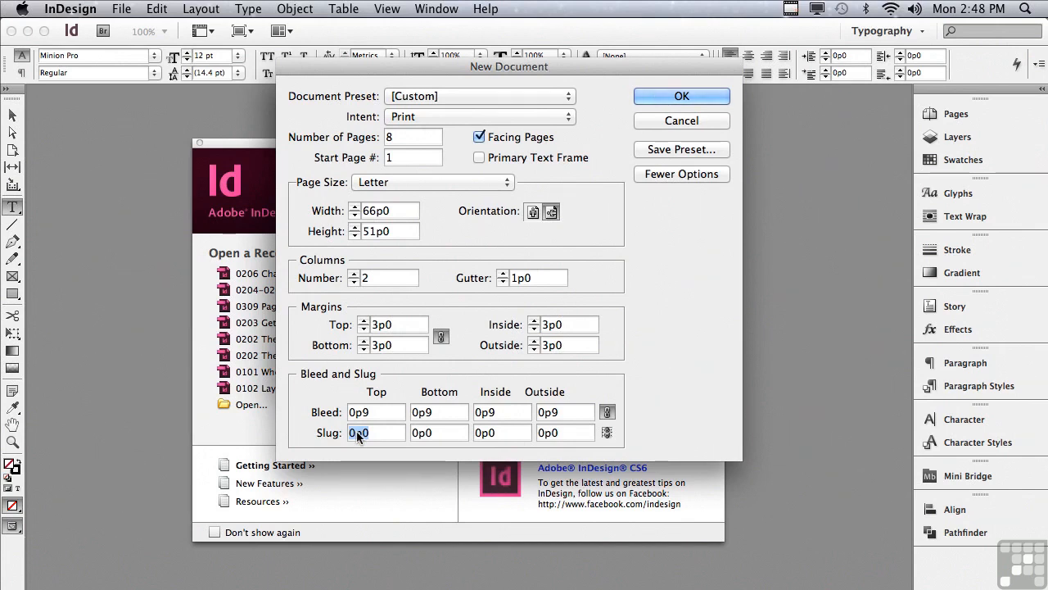
left_click(436, 434)
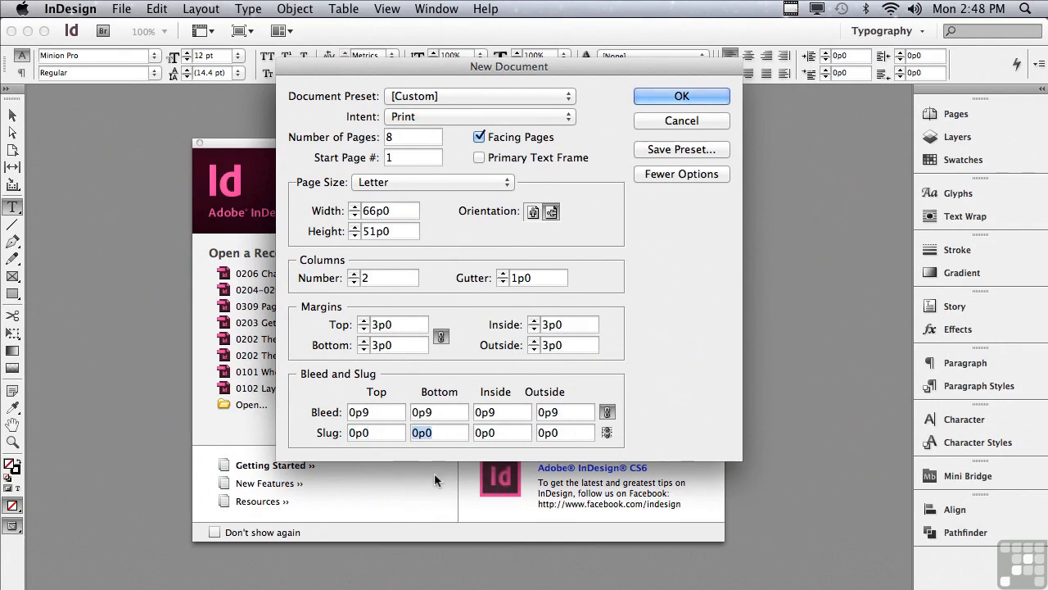
type("0p7")
left_click_drag(436, 434, 391, 433)
type("1\"")
- Create the document with these settings without saving them as a preset
left_click(654, 149)
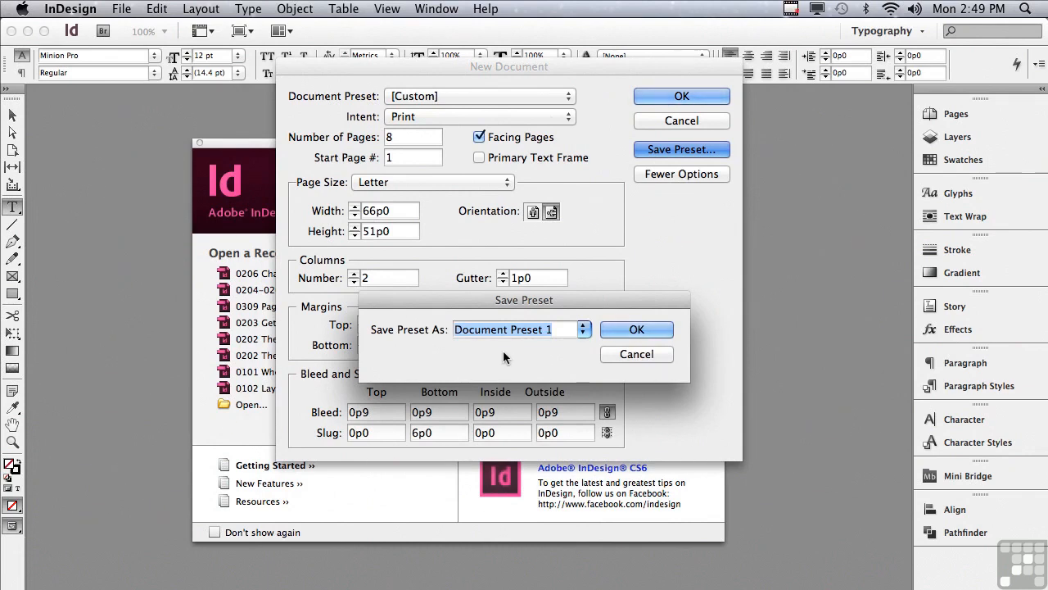
left_click(612, 354)
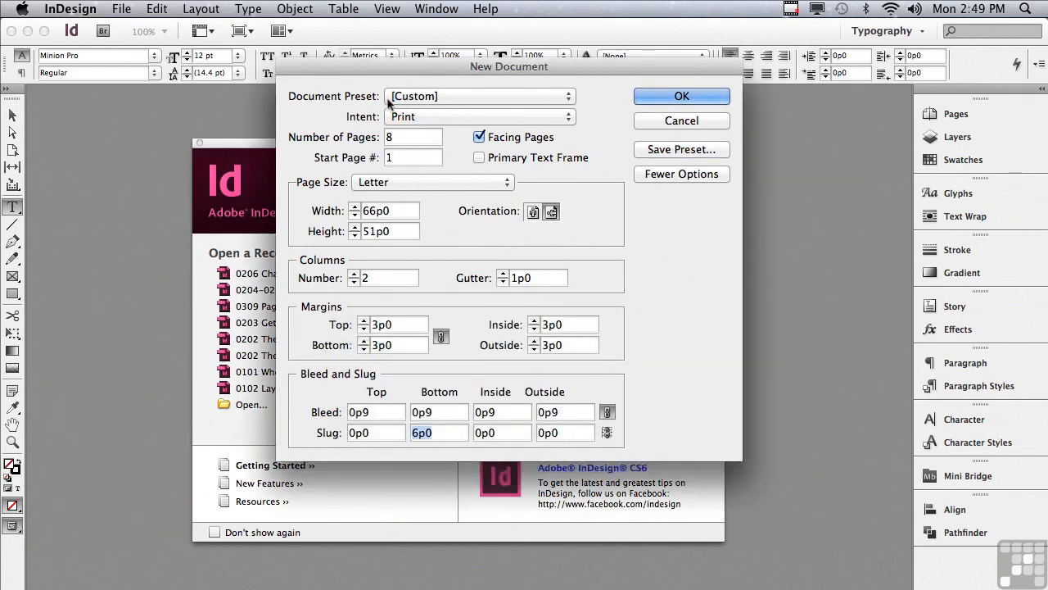
left_click(423, 97)
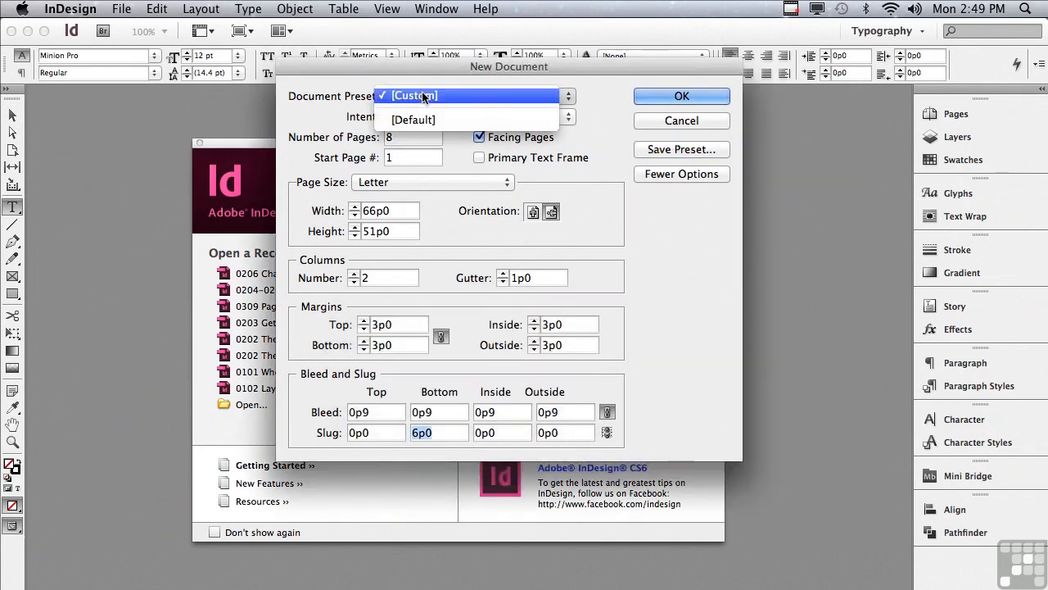
left_click(423, 96)
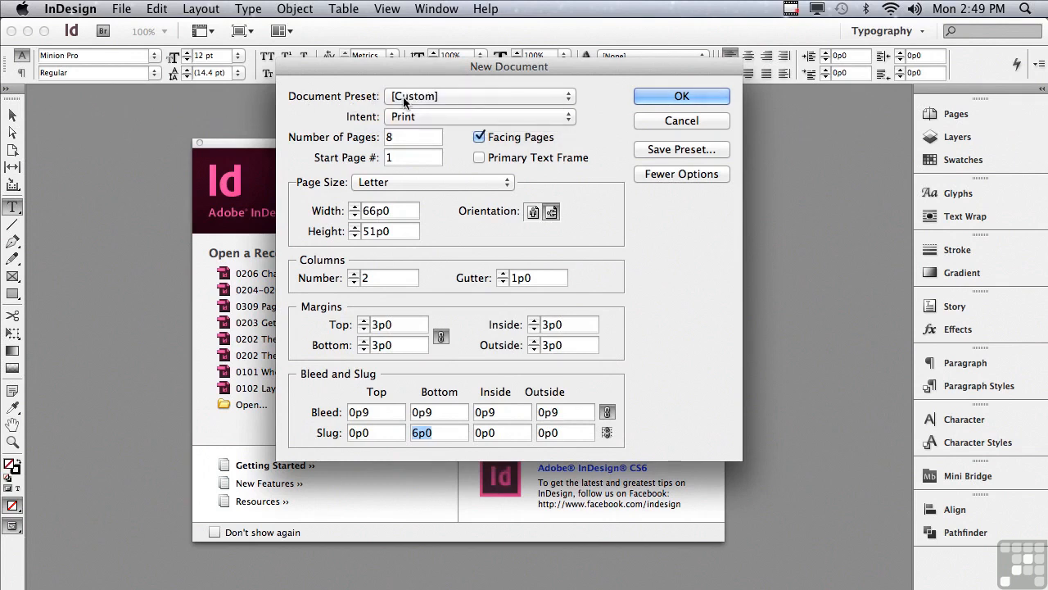
left_click(668, 97)
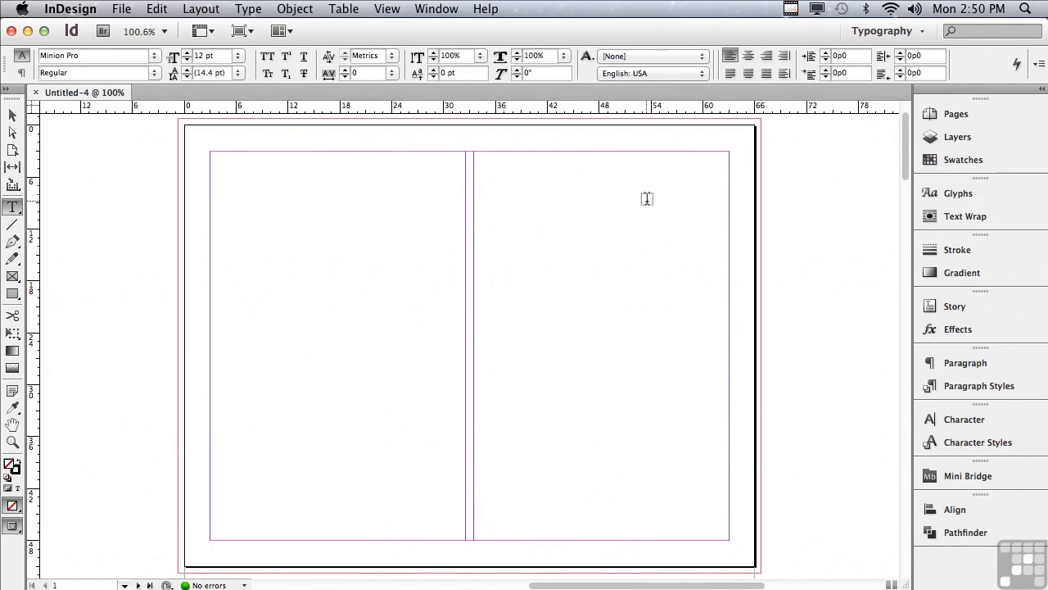
- Open the Pages panel to review the document's pages and spreads
scroll(903, 164, "down", 10)
scroll(903, 158, "up", 10)
scroll(902, 150, "up", 3)
left_click(954, 114)
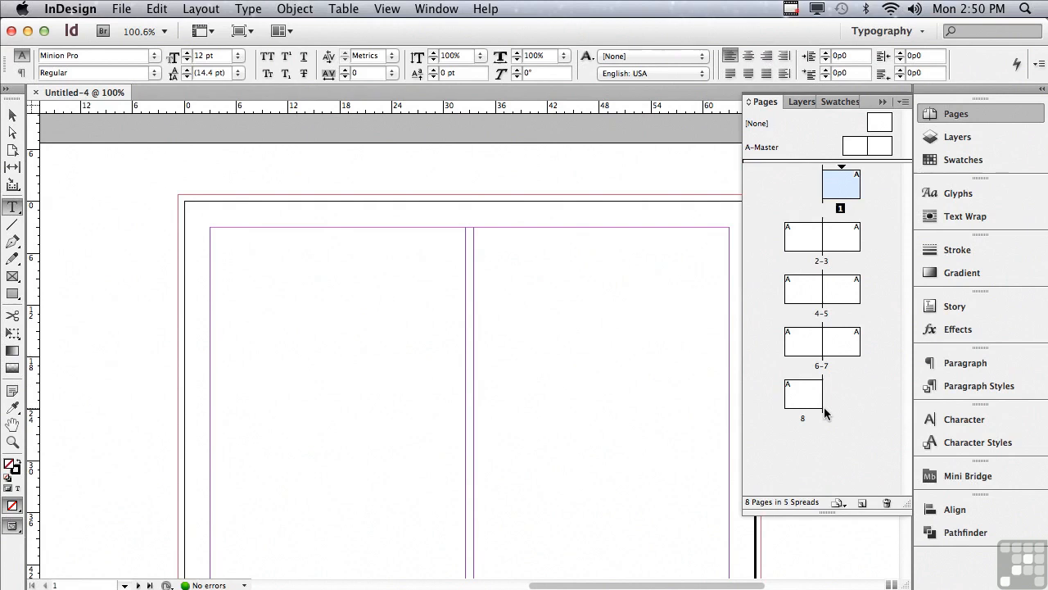
- Open Save As for the document and review its file format options, including InDesign CS6 template and IDML
left_click(115, 11)
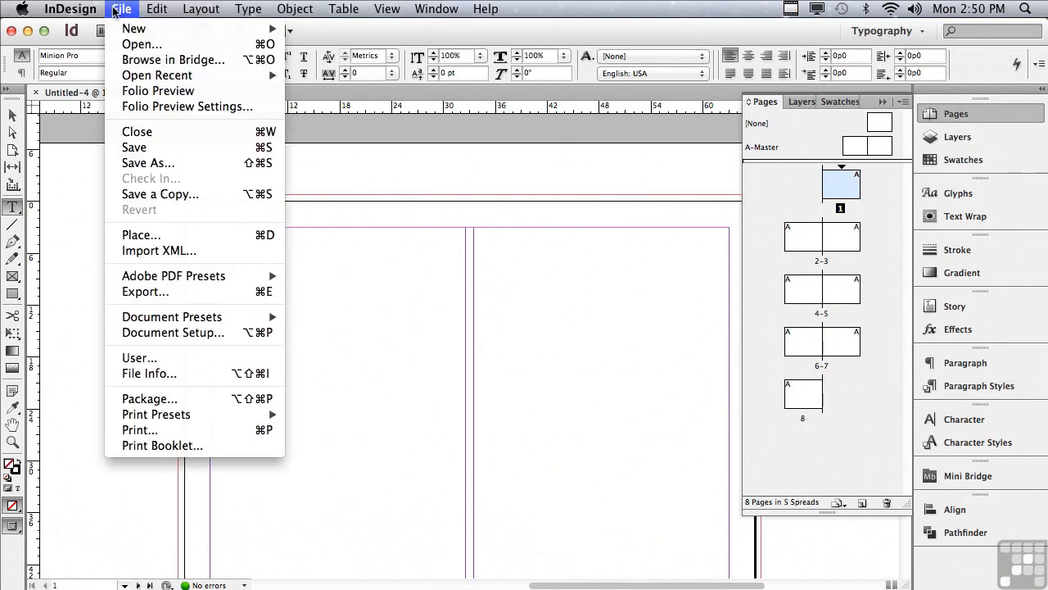
left_click(135, 163)
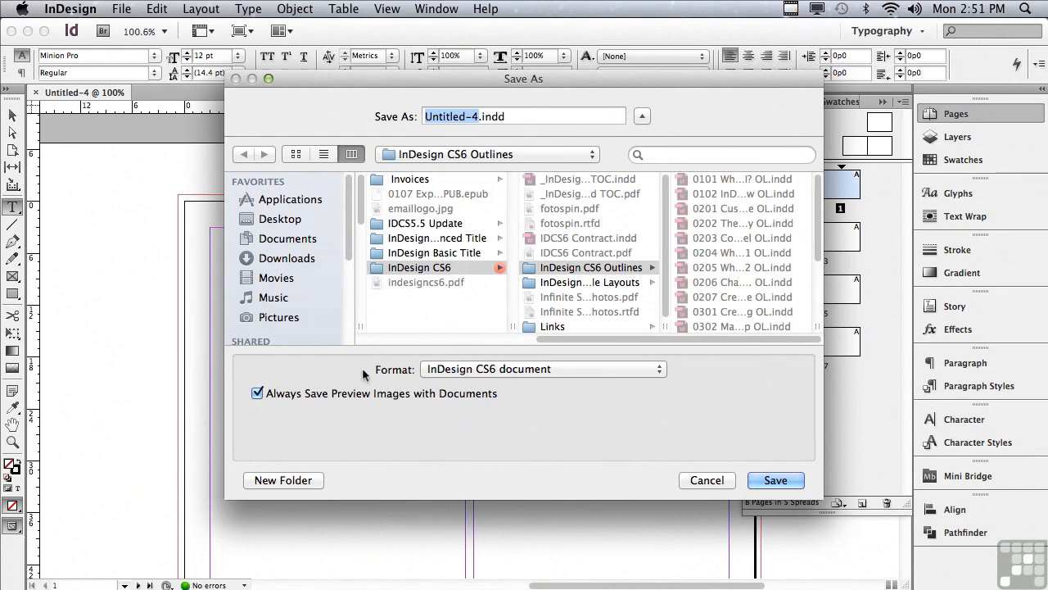
left_click(429, 371)
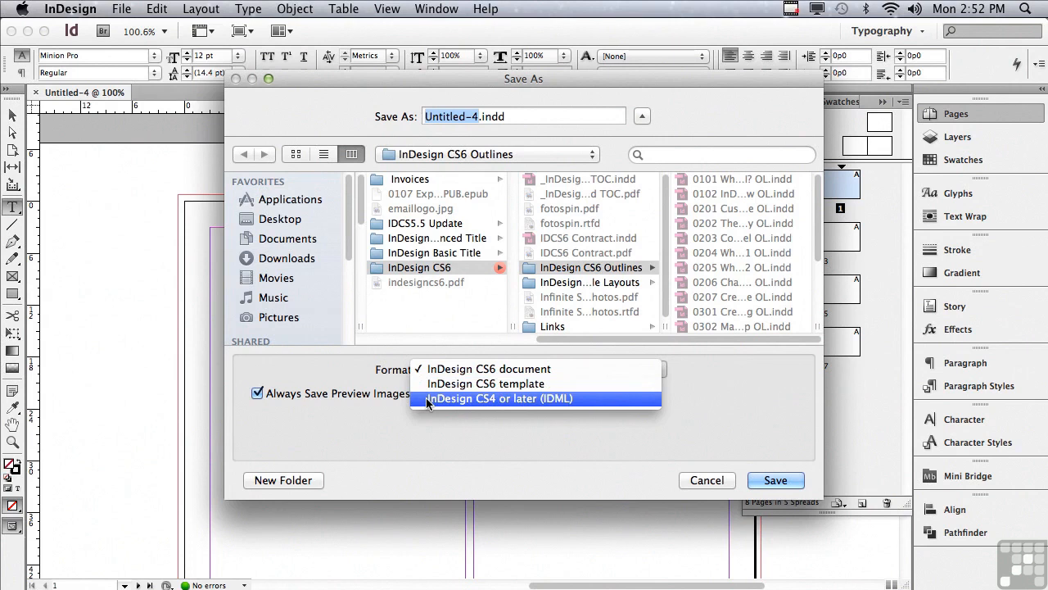
left_click(427, 399)
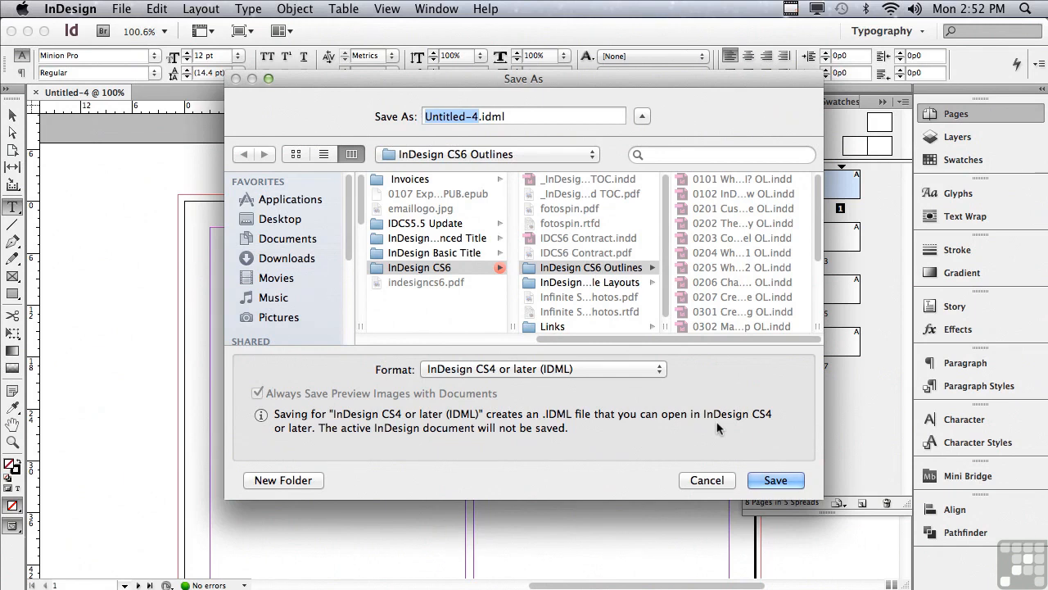
left_click(438, 370)
left_click(433, 334)
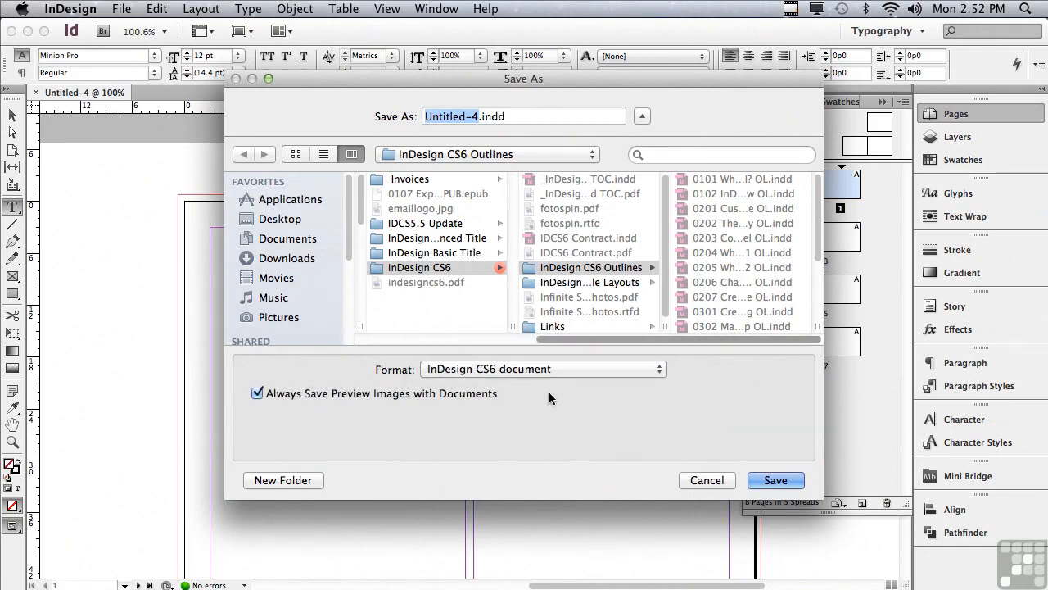
left_click(697, 481)
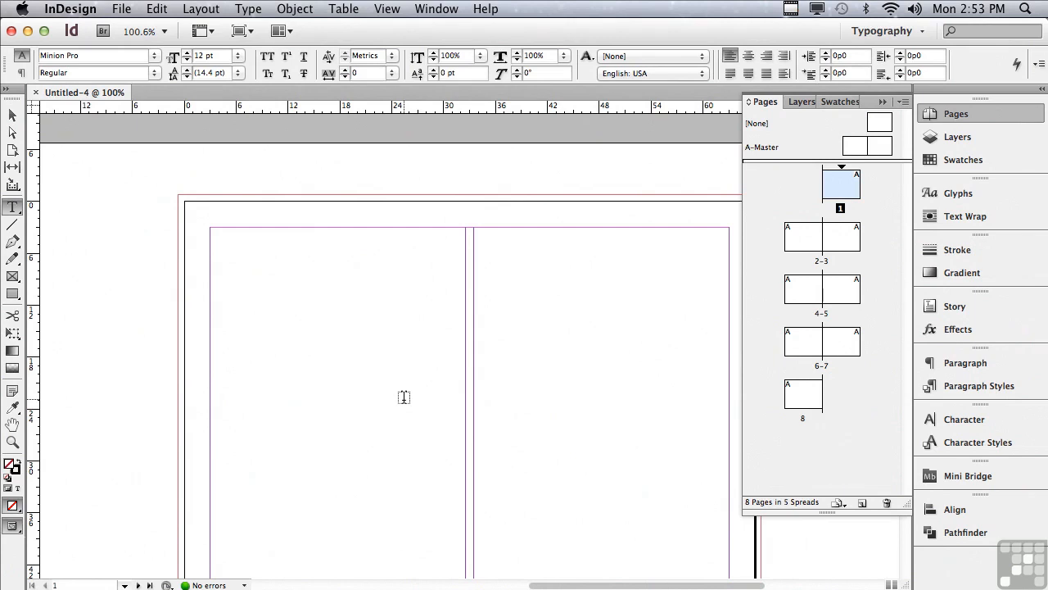
- Open the 0204-0205 What's Your Preference.indd sample layout, then close it again
left_click(121, 8)
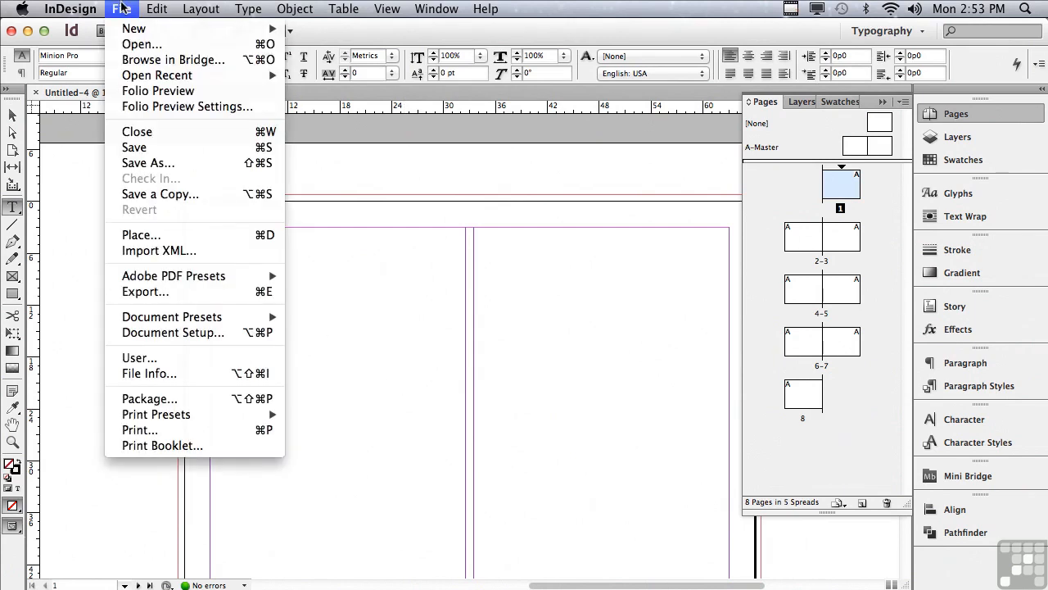
left_click(129, 46)
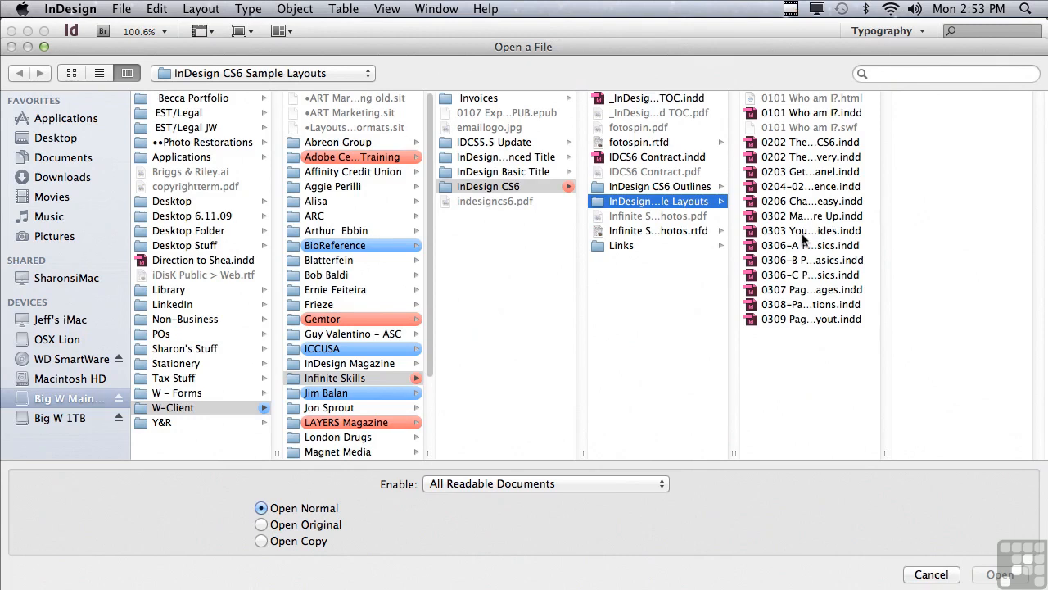
left_click(775, 187)
left_click(982, 577)
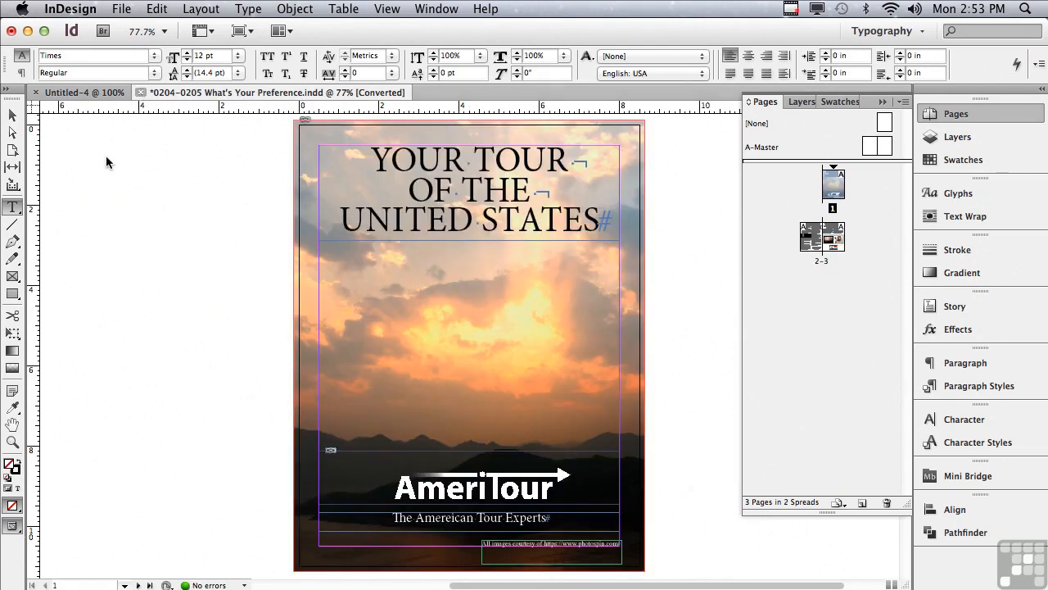
key("super+w")
- Close the untitled document
left_click(434, 224)
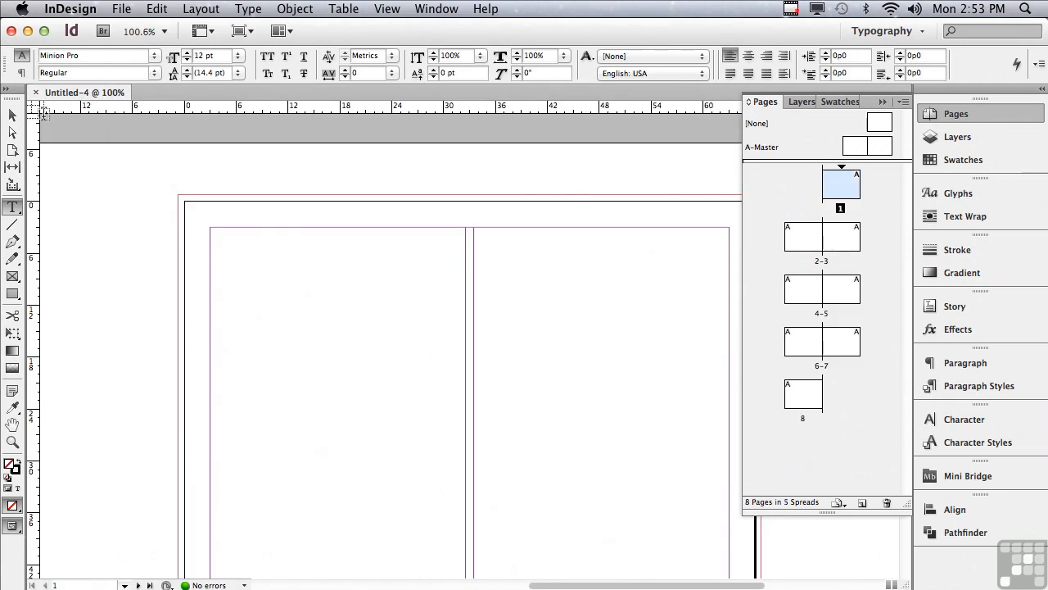
left_click(35, 92)
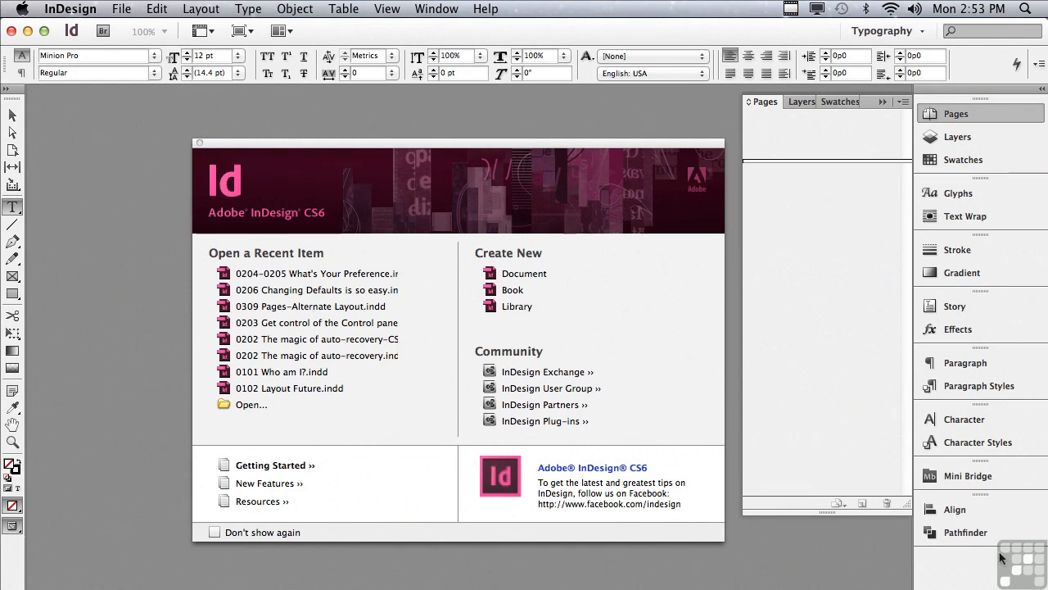
mouse_move(1043, 584)
left_mouse_down()
mouse_move(798, 557)
mouse_move(941, 500)
mouse_move(1042, 582)
mouse_move(1044, 565)
mouse_move(1045, 586)
left_mouse_up()
left_click(435, 8)
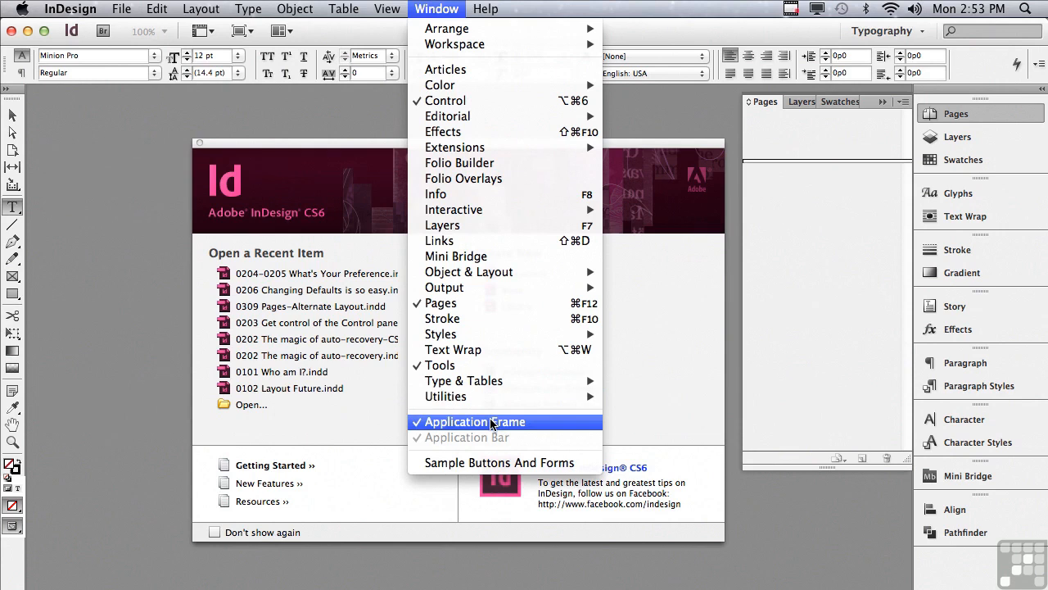
left_click(120, 322)
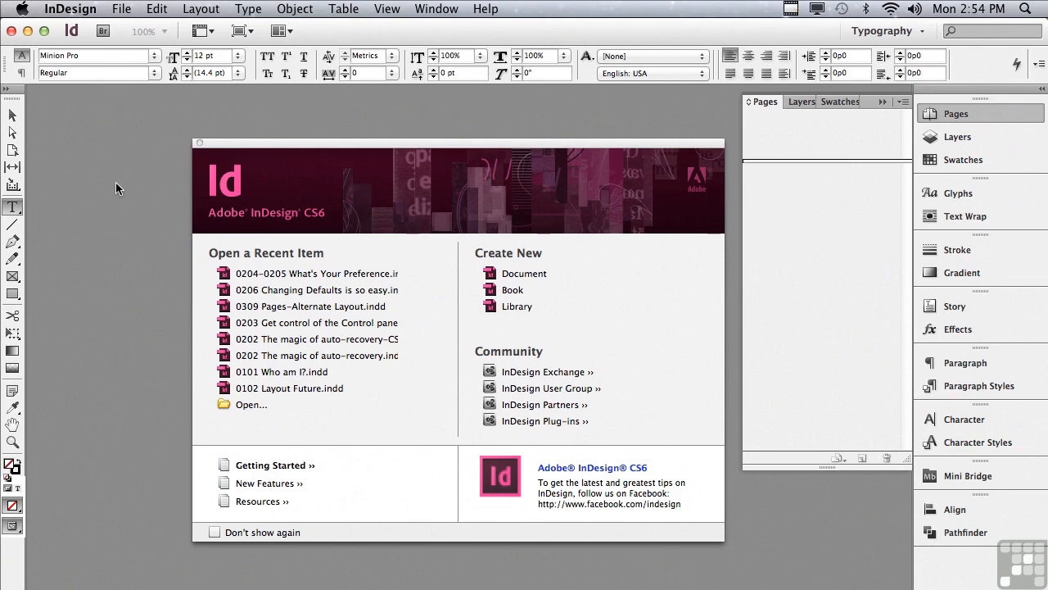
key("super+o")
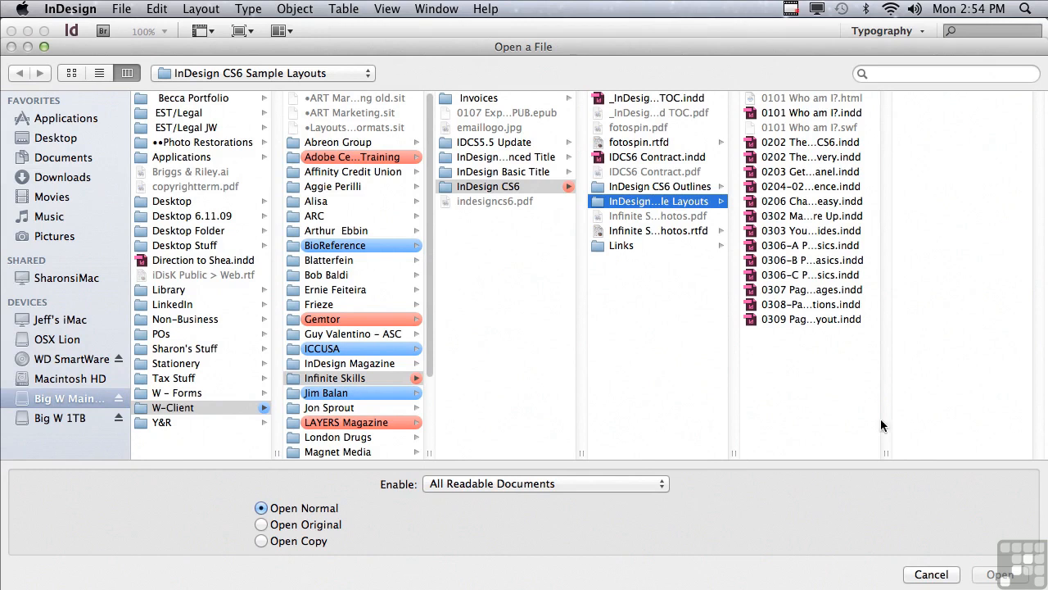
left_click(932, 575)
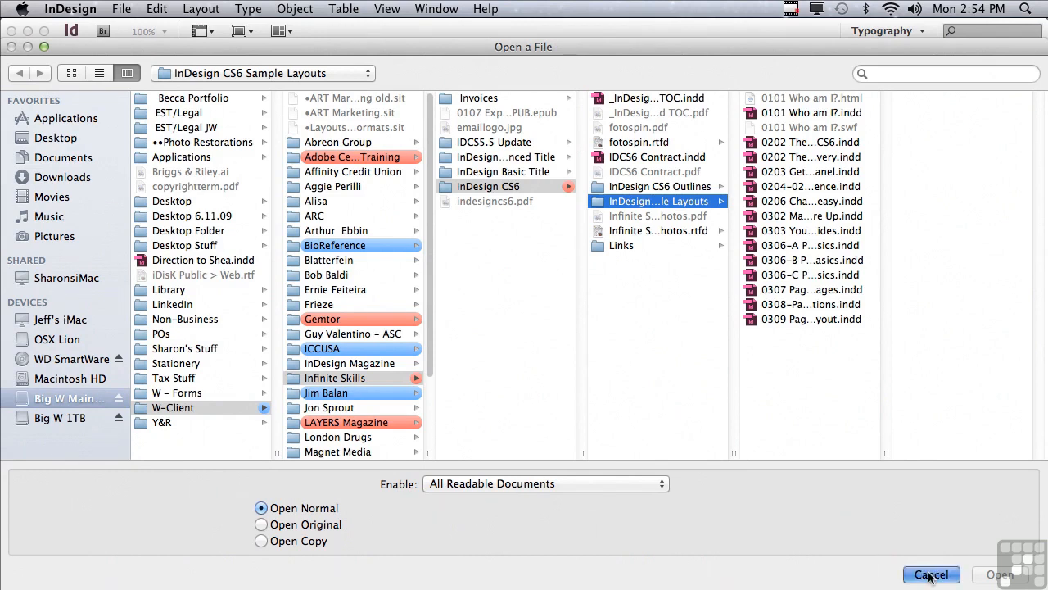